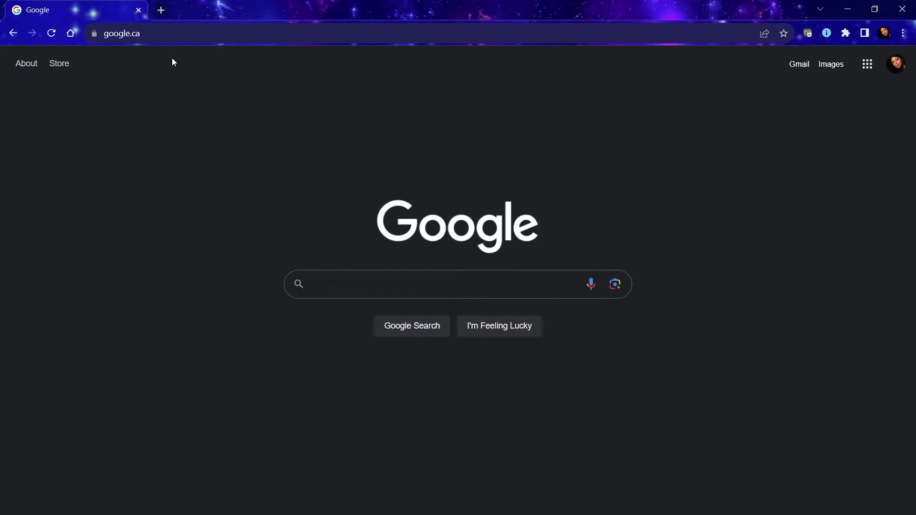
Load 192.168.1.7 in Chrome to reach the IMPACT67 module's Status dashboard
{"action": "left_click", "coordinate": [171, 31]}
{"action": "type", "text": "192.168.1.7"}
{"action": "key", "text": "Return"}
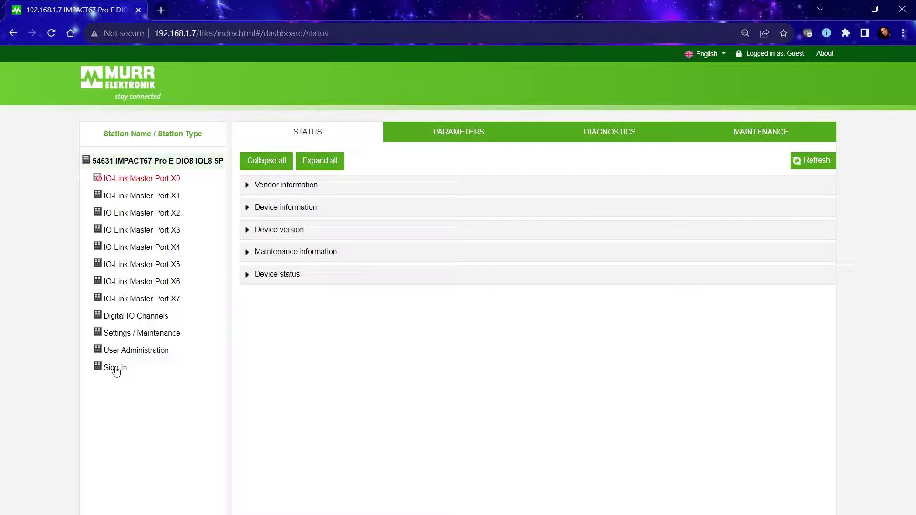
Sign in to the web server with the saved administrator login
{"action": "left_click", "coordinate": [116, 368]}
{"action": "left_click", "coordinate": [361, 200]}
{"action": "left_click", "coordinate": [361, 230]}
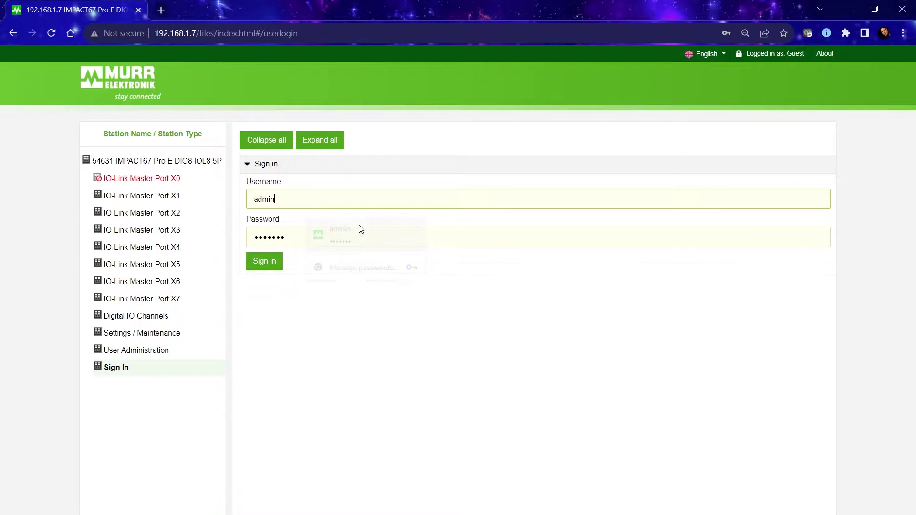
{"action": "left_click", "coordinate": [262, 262]}
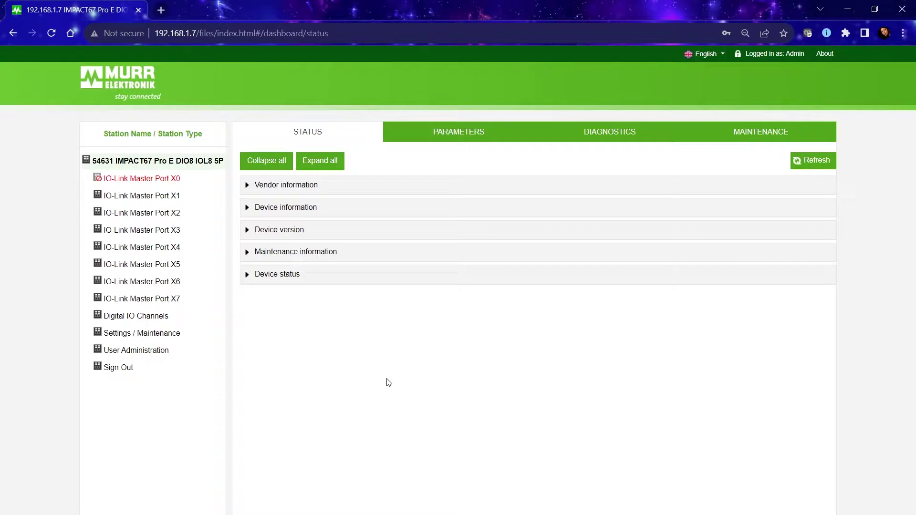
Review the user roles in User Administration, then open the station's Parameters page
{"action": "left_click", "coordinate": [168, 354]}
{"action": "left_click", "coordinate": [626, 281]}
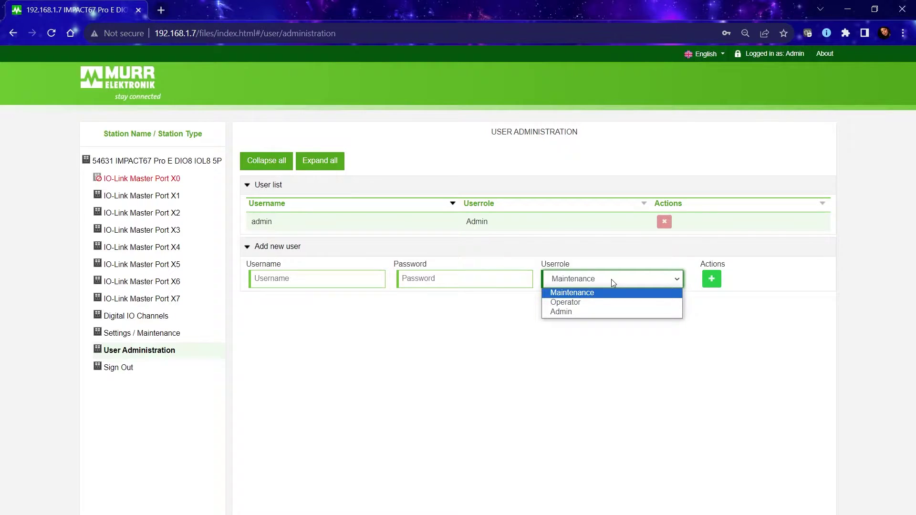
{"action": "left_click", "coordinate": [486, 366]}
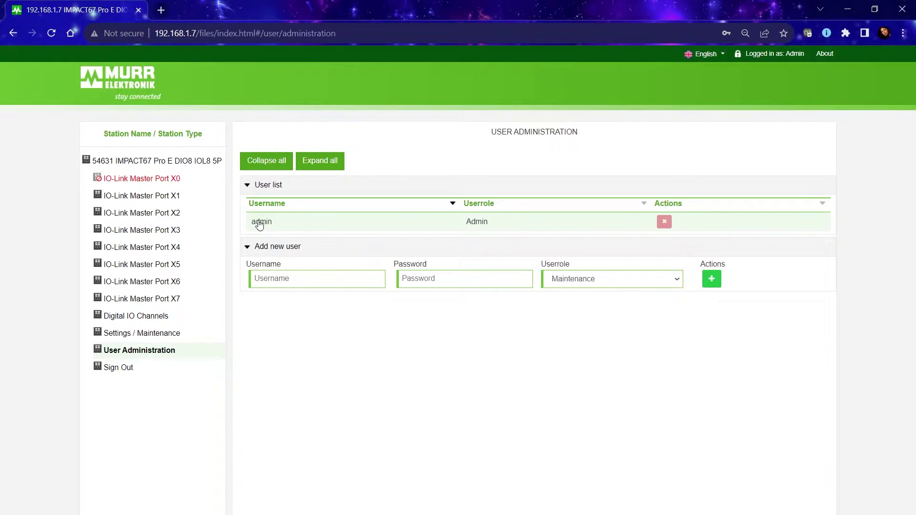
{"action": "left_click", "coordinate": [184, 162]}
{"action": "left_click", "coordinate": [493, 136]}
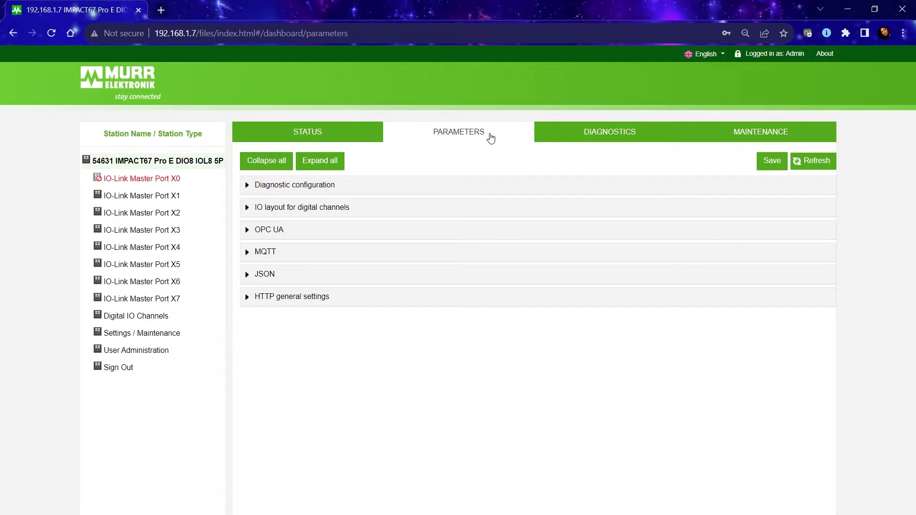
Expand the OPC UA and JSON sections, showing both disabled and OPC UA on port 4048
{"action": "left_click", "coordinate": [313, 234]}
{"action": "left_click", "coordinate": [298, 355]}
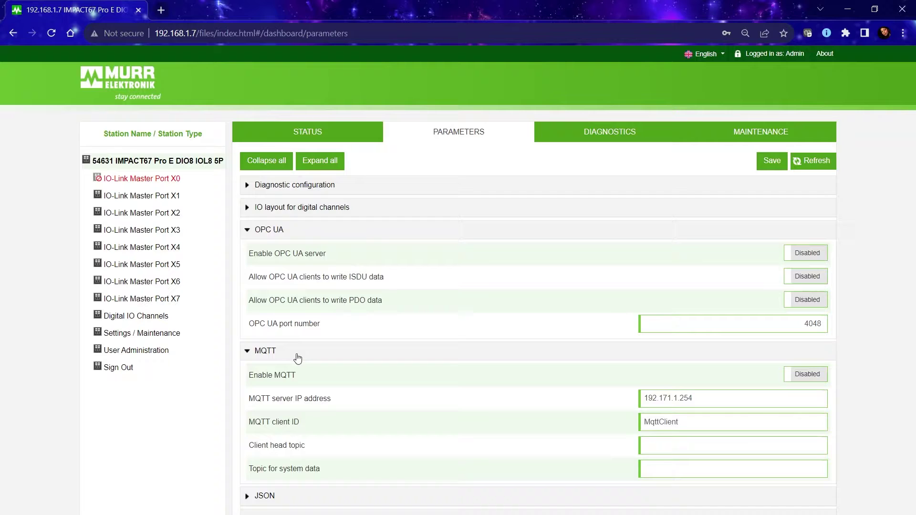
{"action": "left_click", "coordinate": [297, 358]}
{"action": "left_click", "coordinate": [288, 376]}
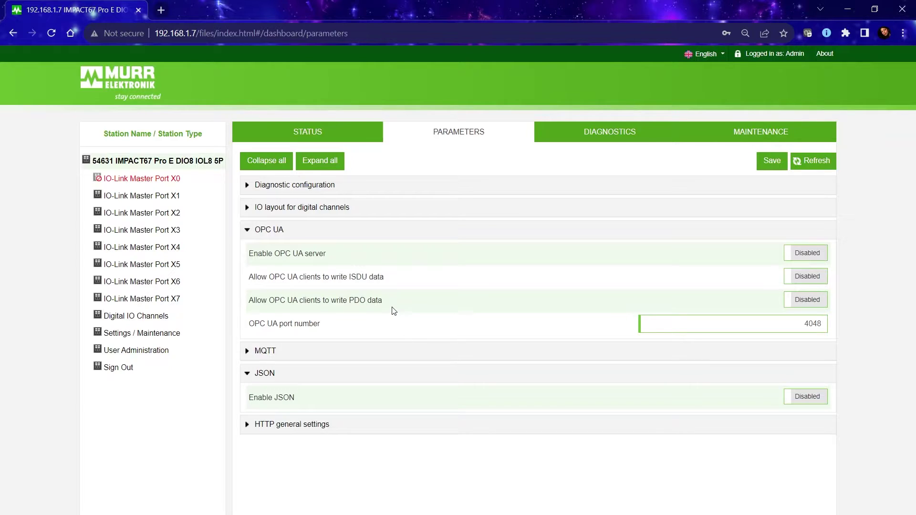
Open port X0's configuration, review Pin 4's port function options, then expand Pin 2
{"action": "left_click", "coordinate": [175, 181]}
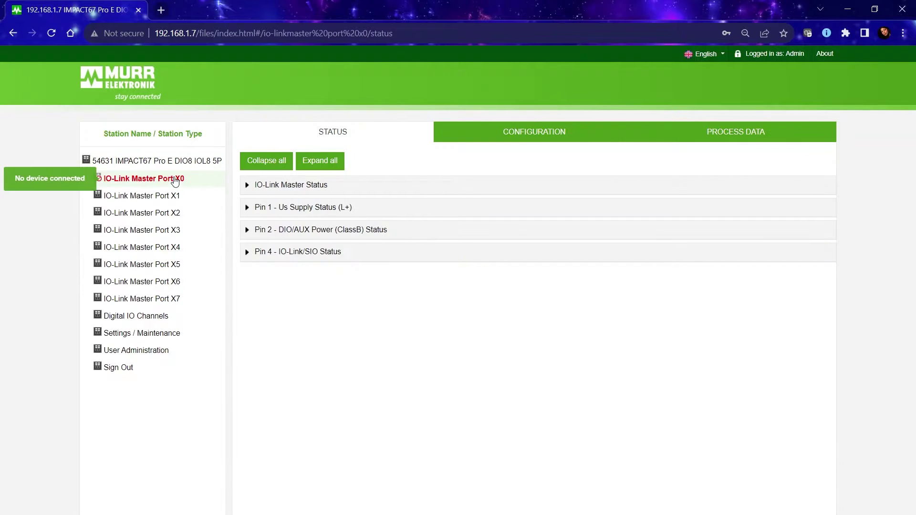
{"action": "left_click", "coordinate": [511, 131]}
{"action": "left_click", "coordinate": [386, 186]}
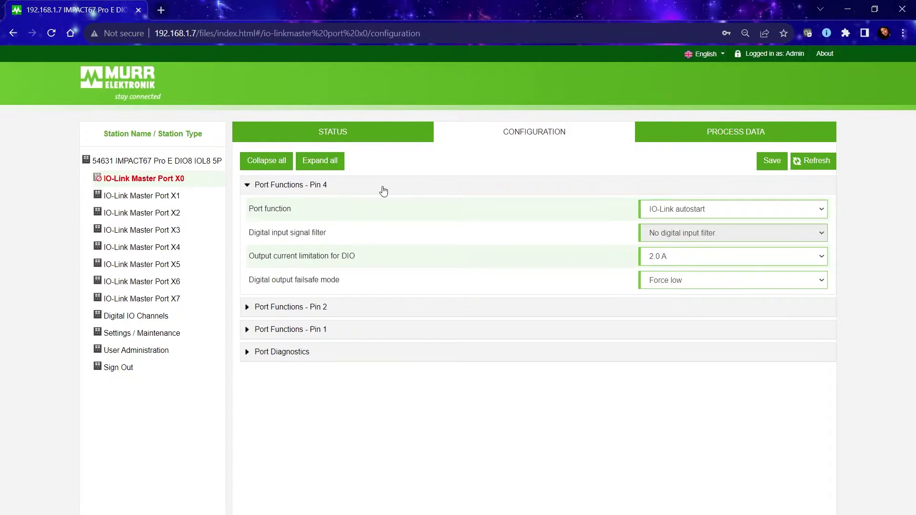
{"action": "left_click", "coordinate": [686, 213]}
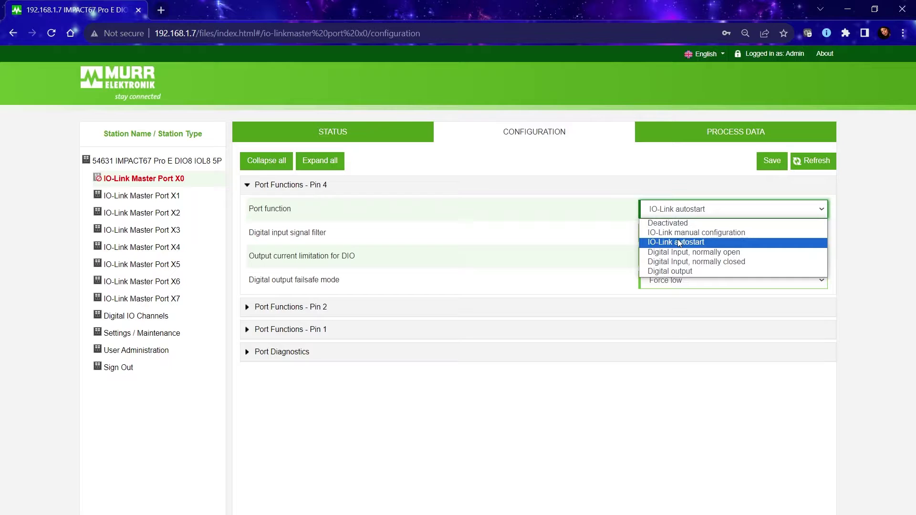
{"action": "left_click", "coordinate": [368, 188]}
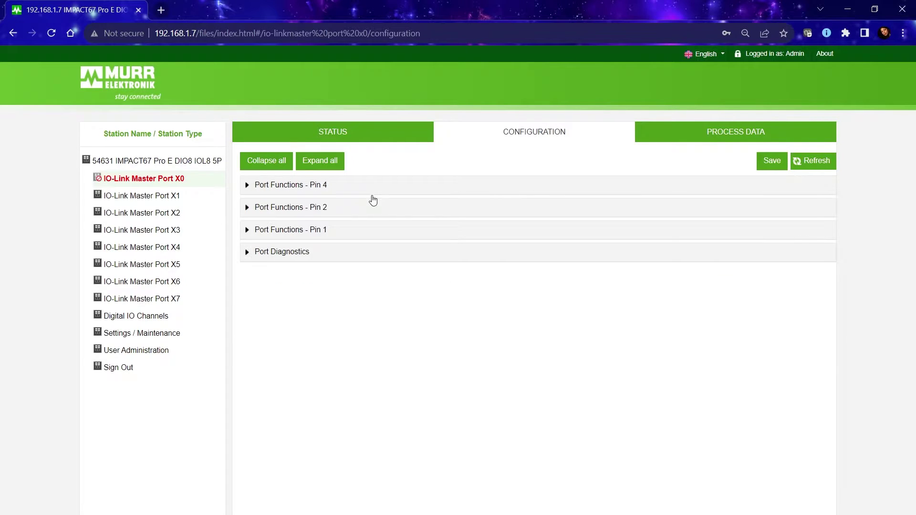
{"action": "left_click", "coordinate": [367, 210]}
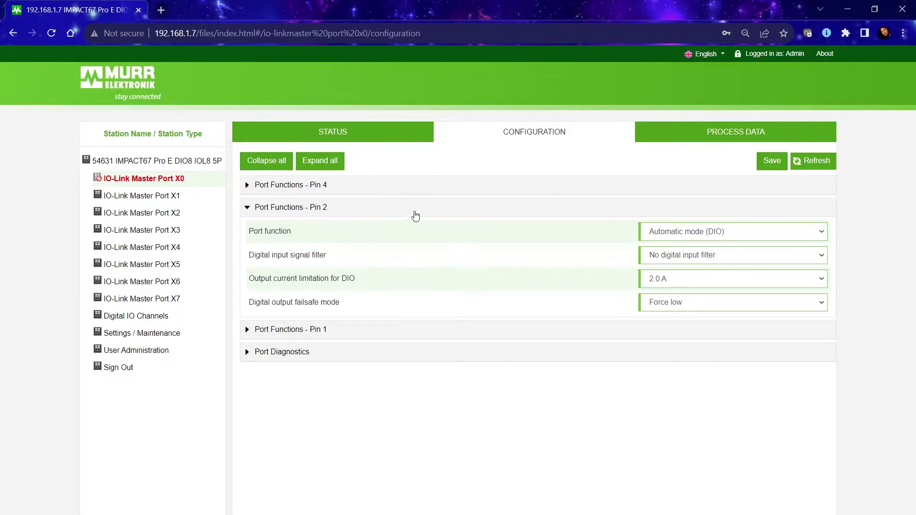
Change port X0's Pin 2 port function from Automatic (DIO) to AUX power (Ua)
{"action": "left_click", "coordinate": [687, 239]}
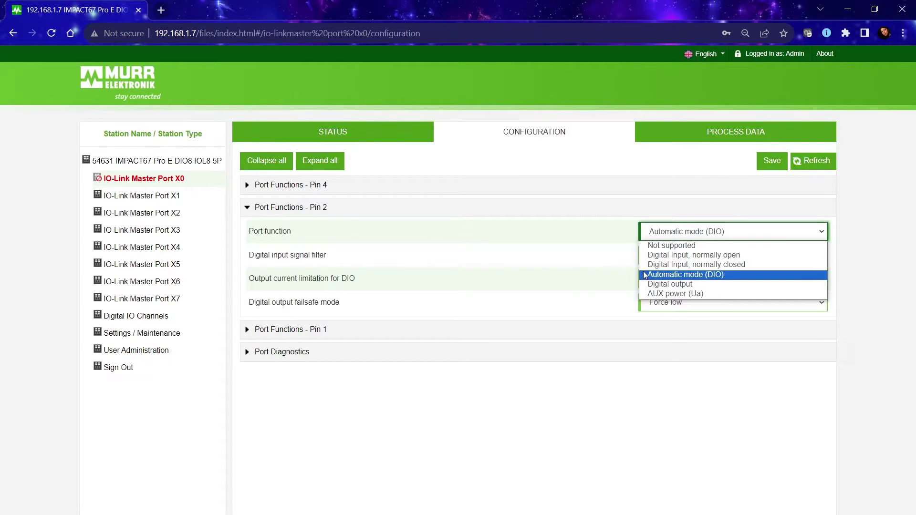
{"action": "left_click", "coordinate": [668, 295]}
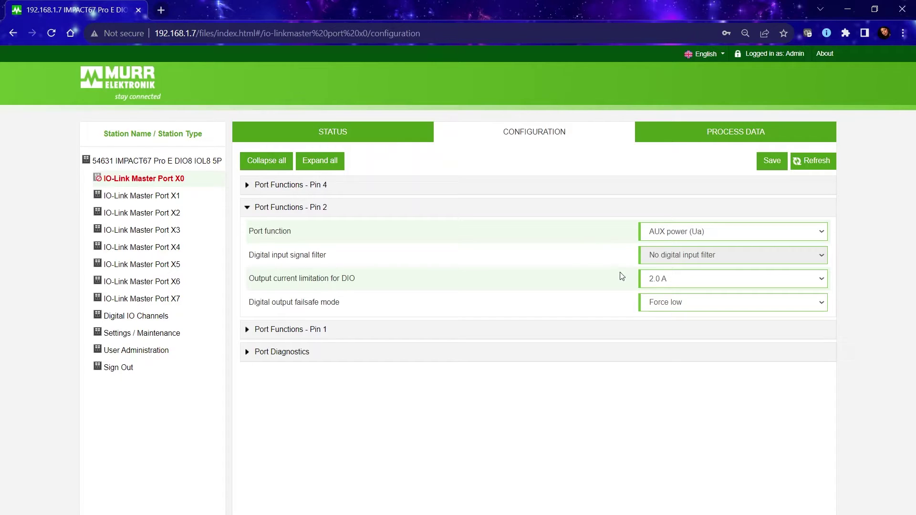
Keep Pin 2's DIO output current limit at 2.0 A and expand the Pin 1 port functions
{"action": "left_click", "coordinate": [675, 282]}
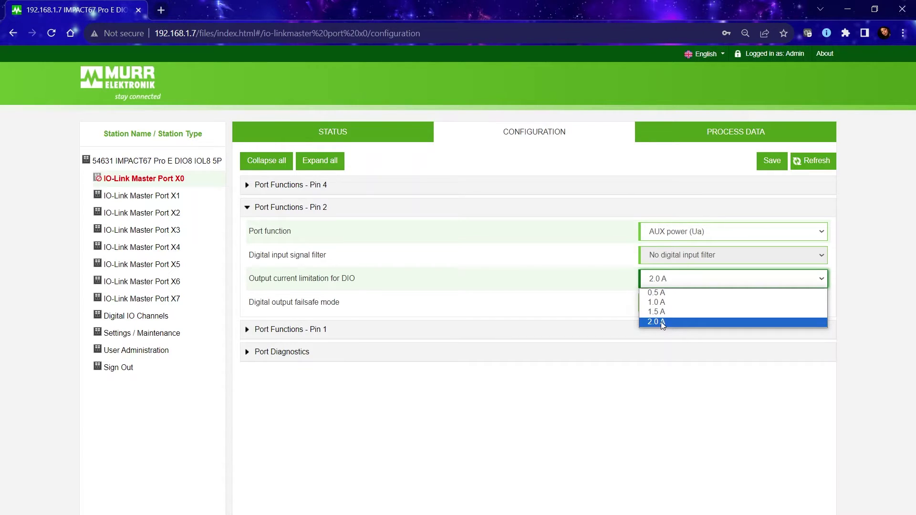
{"action": "left_click", "coordinate": [587, 304]}
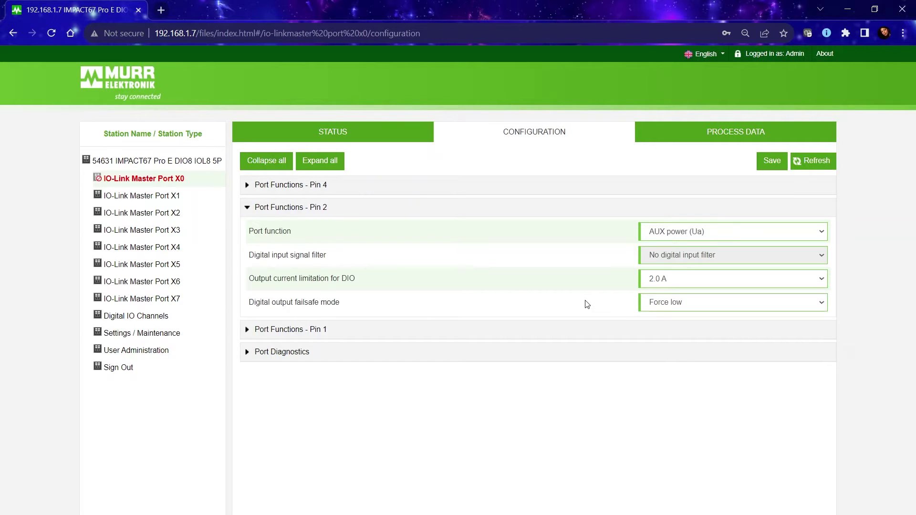
{"action": "left_click", "coordinate": [492, 335]}
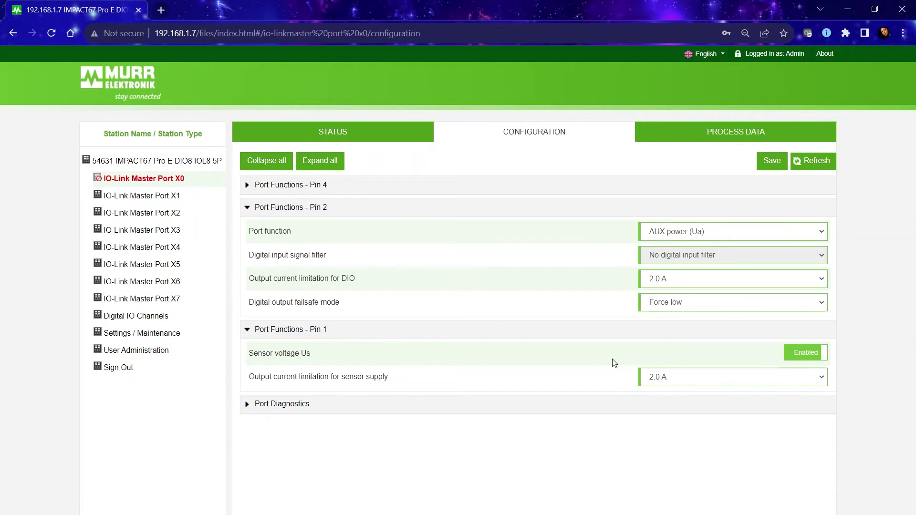
{"action": "left_click", "coordinate": [661, 377]}
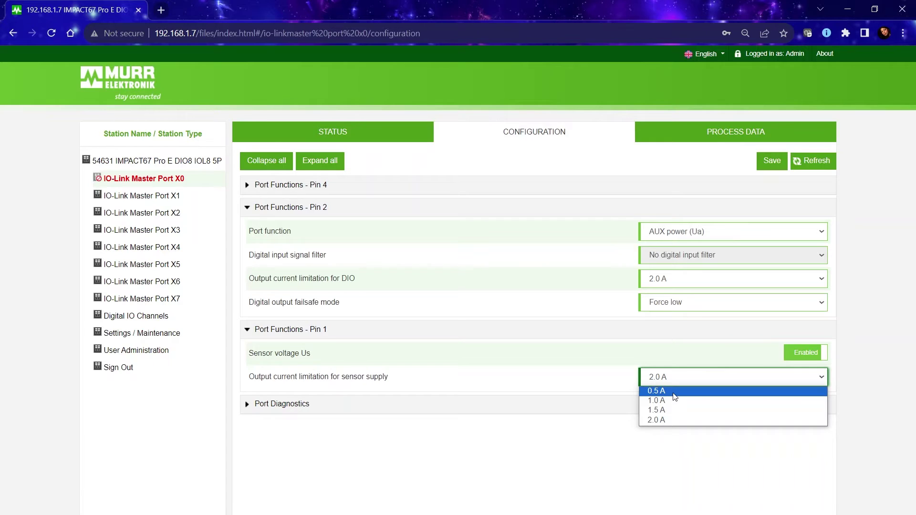
{"action": "left_click", "coordinate": [657, 379]}
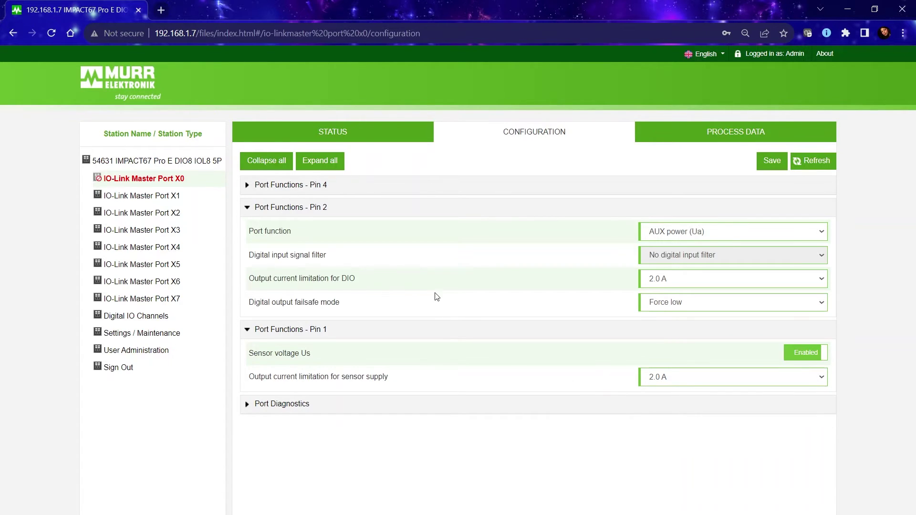
{"action": "mouse_move", "coordinate": [150, 189]}
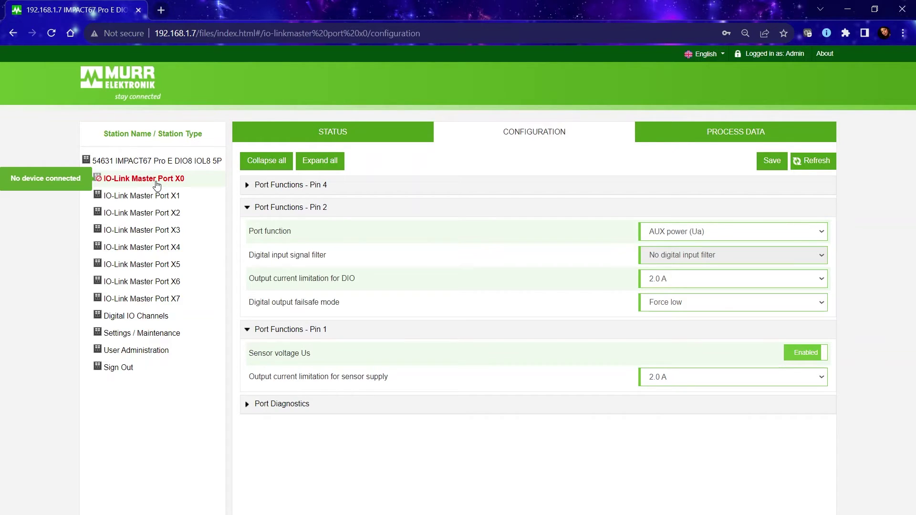
Review the No Device fault on the station's Diagnostics tab and refresh to clear it
{"action": "left_click", "coordinate": [167, 163]}
{"action": "left_click", "coordinate": [603, 133]}
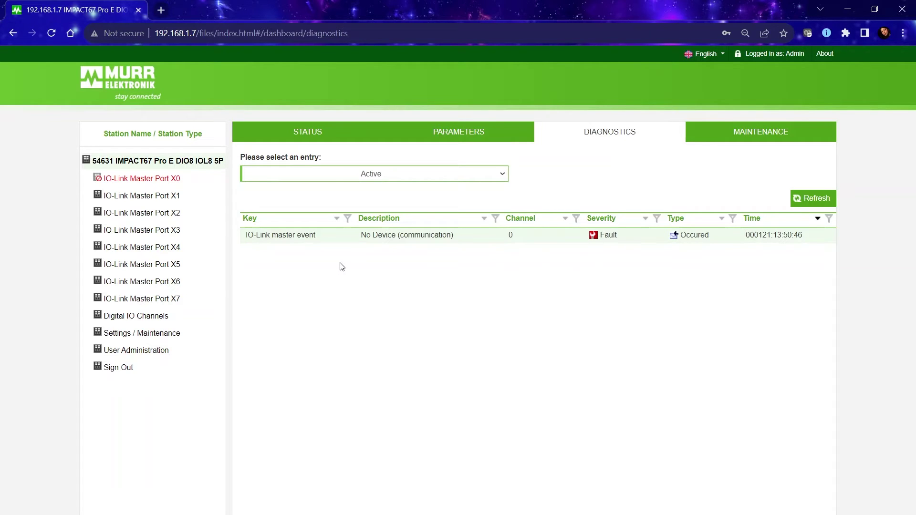
{"action": "left_click_drag", "start_coordinate": [360, 236], "coordinate": [462, 239]}
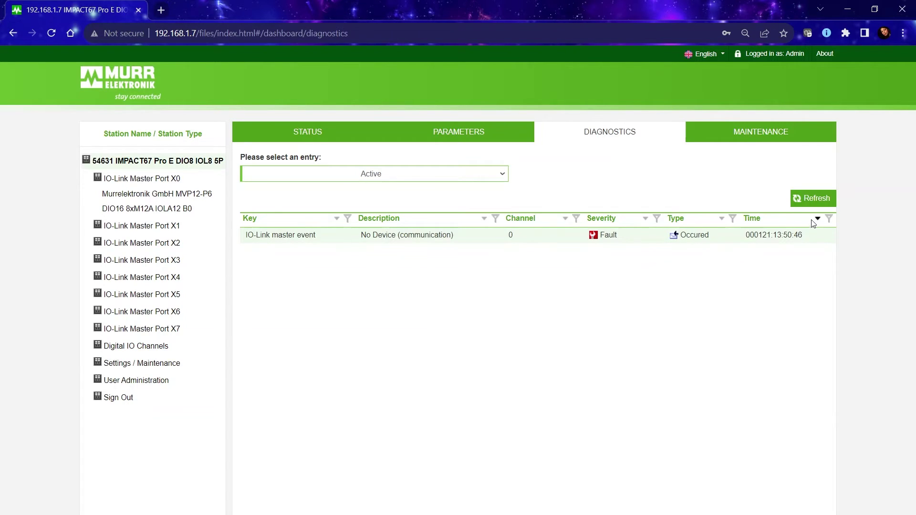
{"action": "left_click", "coordinate": [818, 203]}
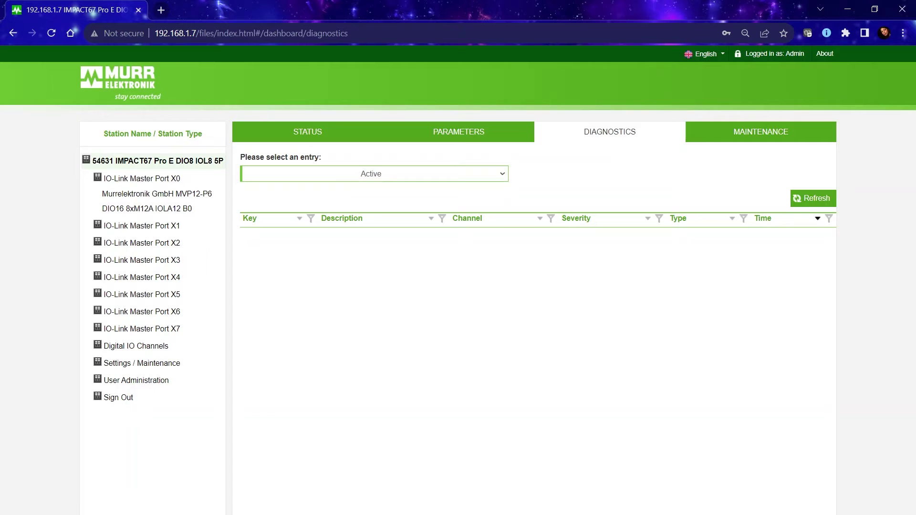
In RSLogix 5000, inspect the LED indication and actuator undervoltage tags, then open MainRoutine
{"action": "mouse_move", "coordinate": [534, 503]}
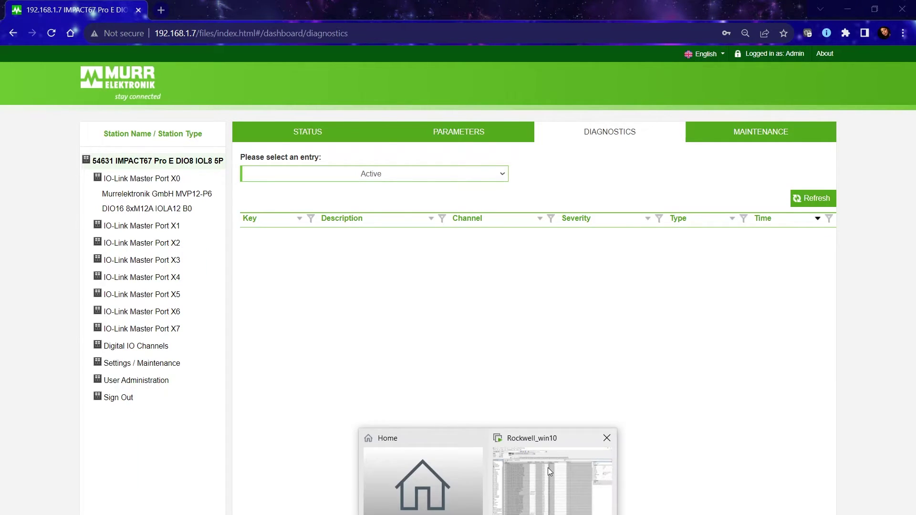
{"action": "left_click", "coordinate": [548, 470]}
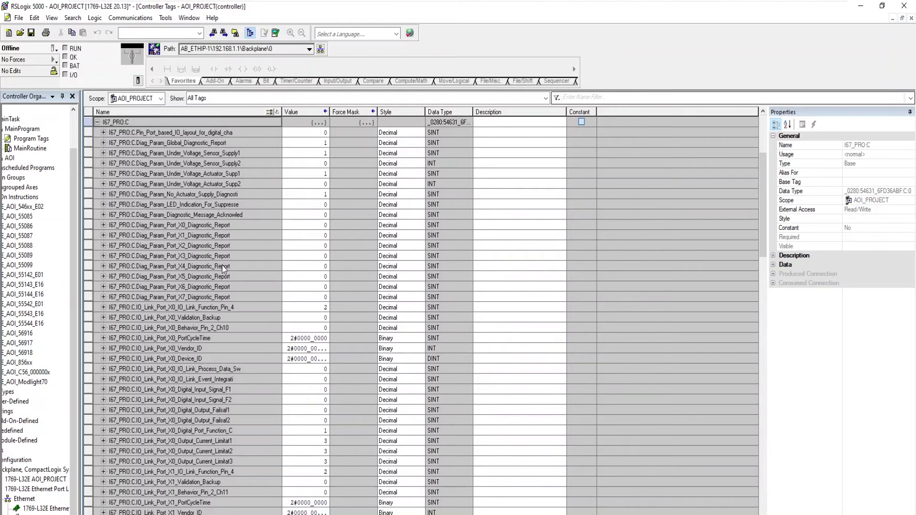
{"action": "left_click", "coordinate": [168, 204]}
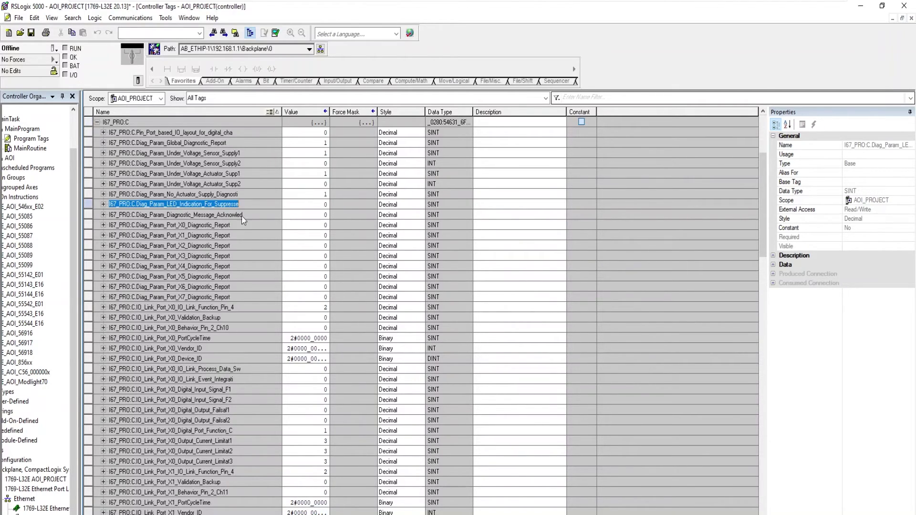
{"action": "left_click", "coordinate": [185, 173]}
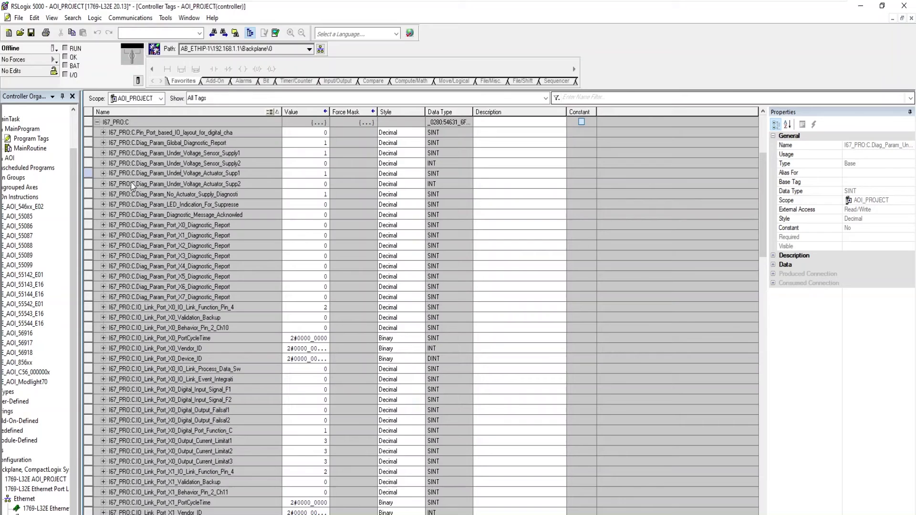
{"action": "double_click", "coordinate": [30, 148]}
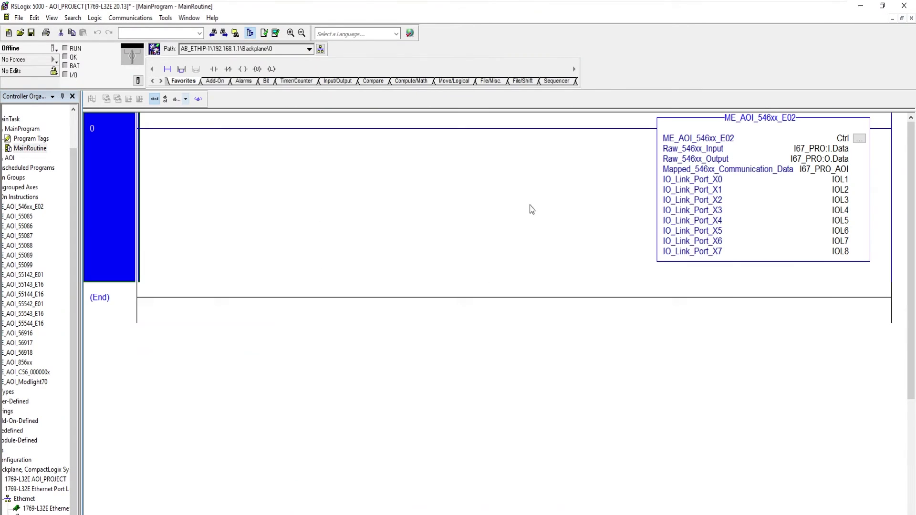